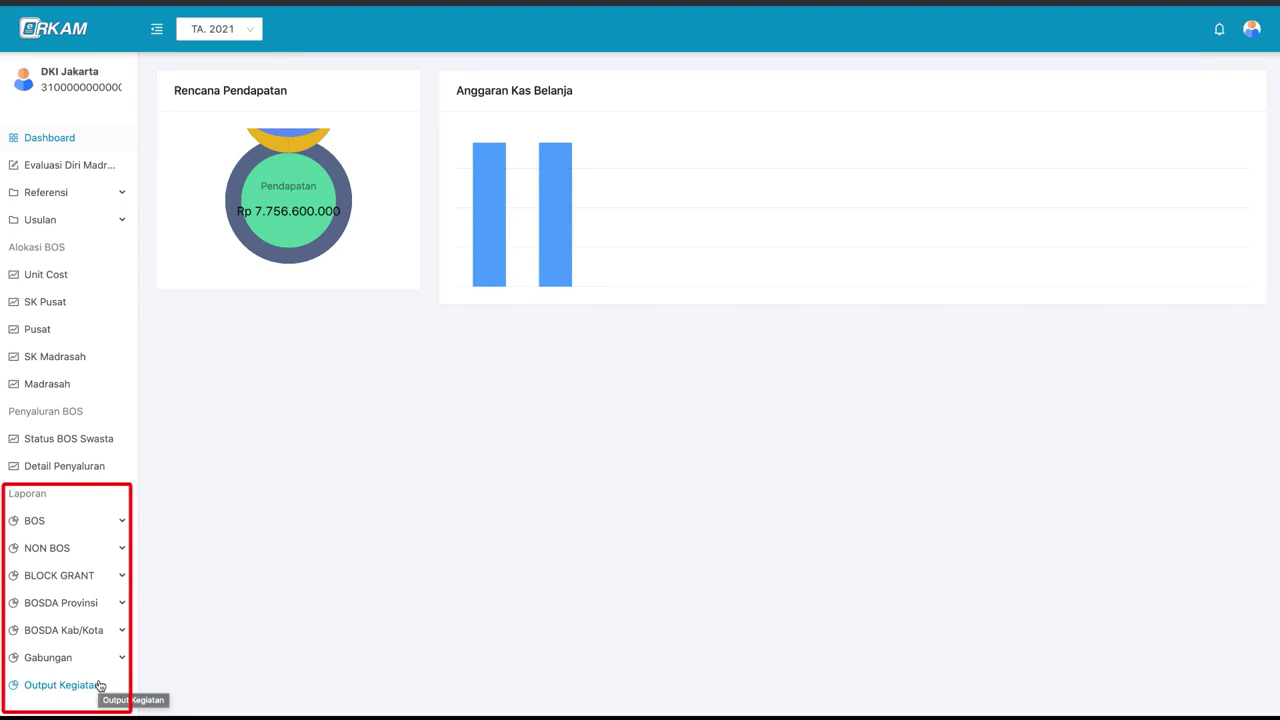
# Open the RKAM (BOS K1) report under BOS and view the activity details of the APBN - BOS funding source
pyautogui.click(103, 527)
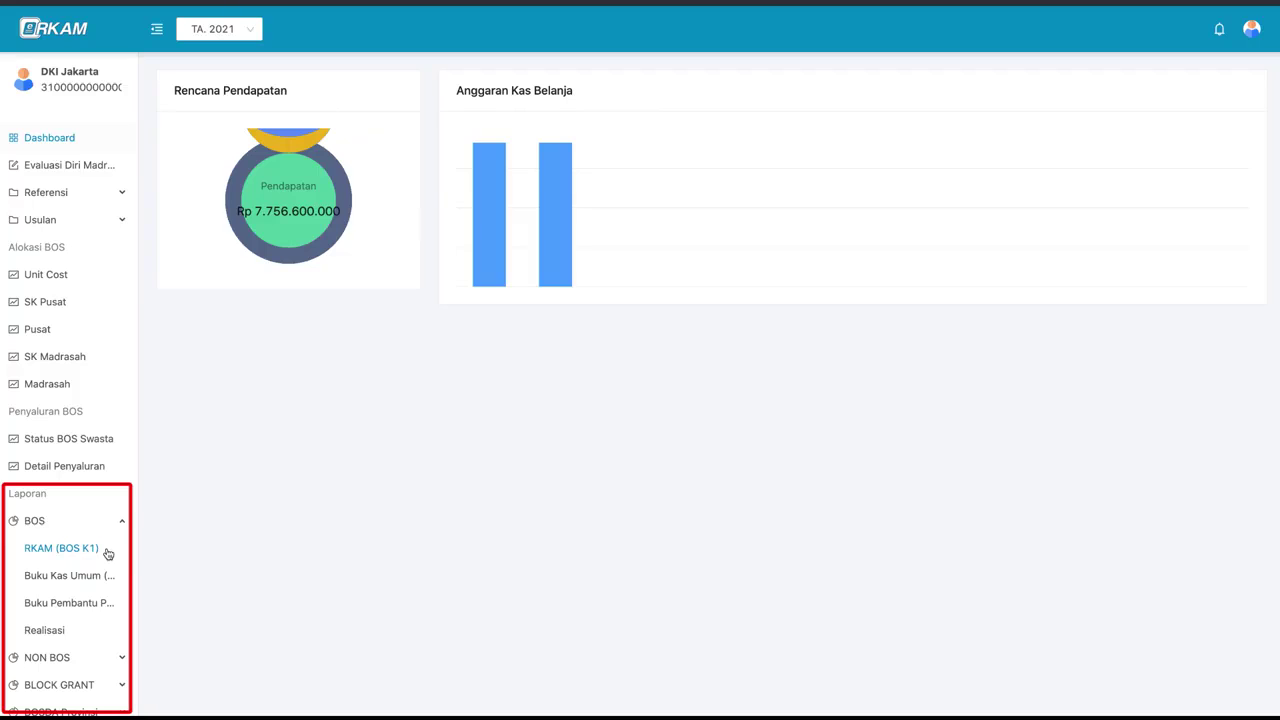
pyautogui.click(62, 548)
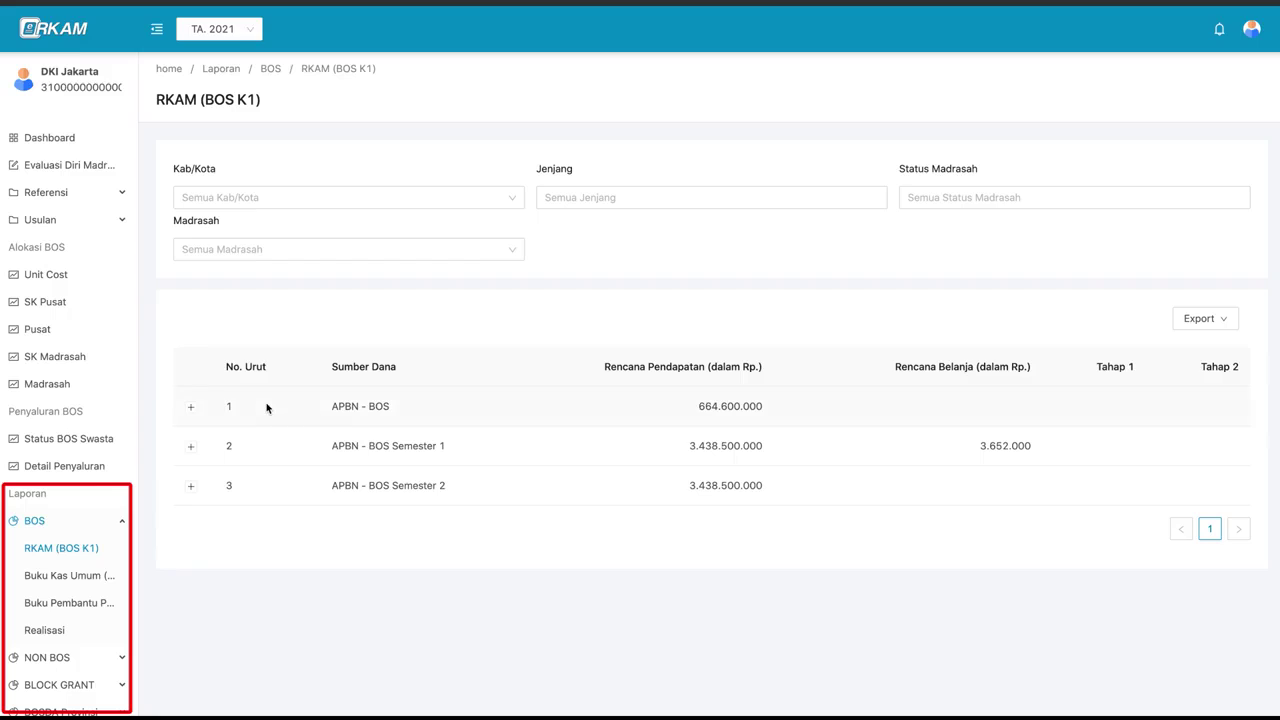
pyautogui.click(191, 410)
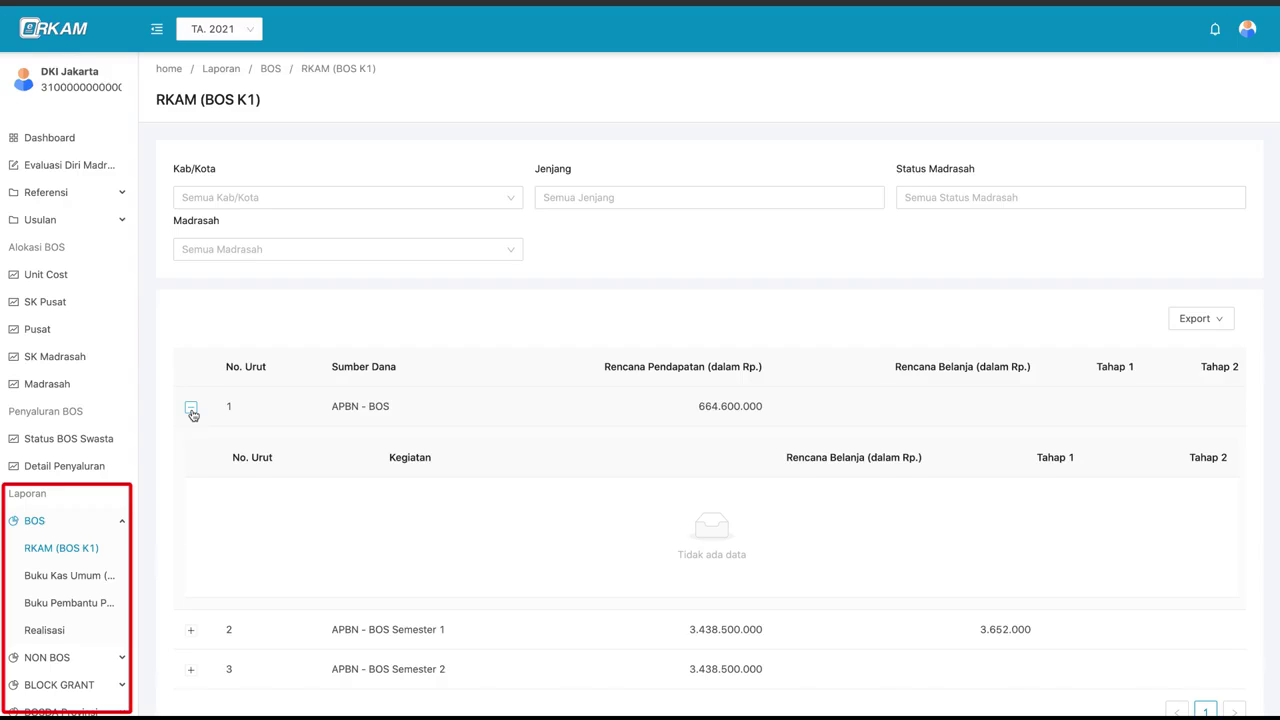
pyautogui.click(191, 410)
# Expand APBN - BOS Semester 1 through Pengelolaan Kurikulum 2013 and its sub-activity, and examine the individual budget items
pyautogui.click(191, 445)
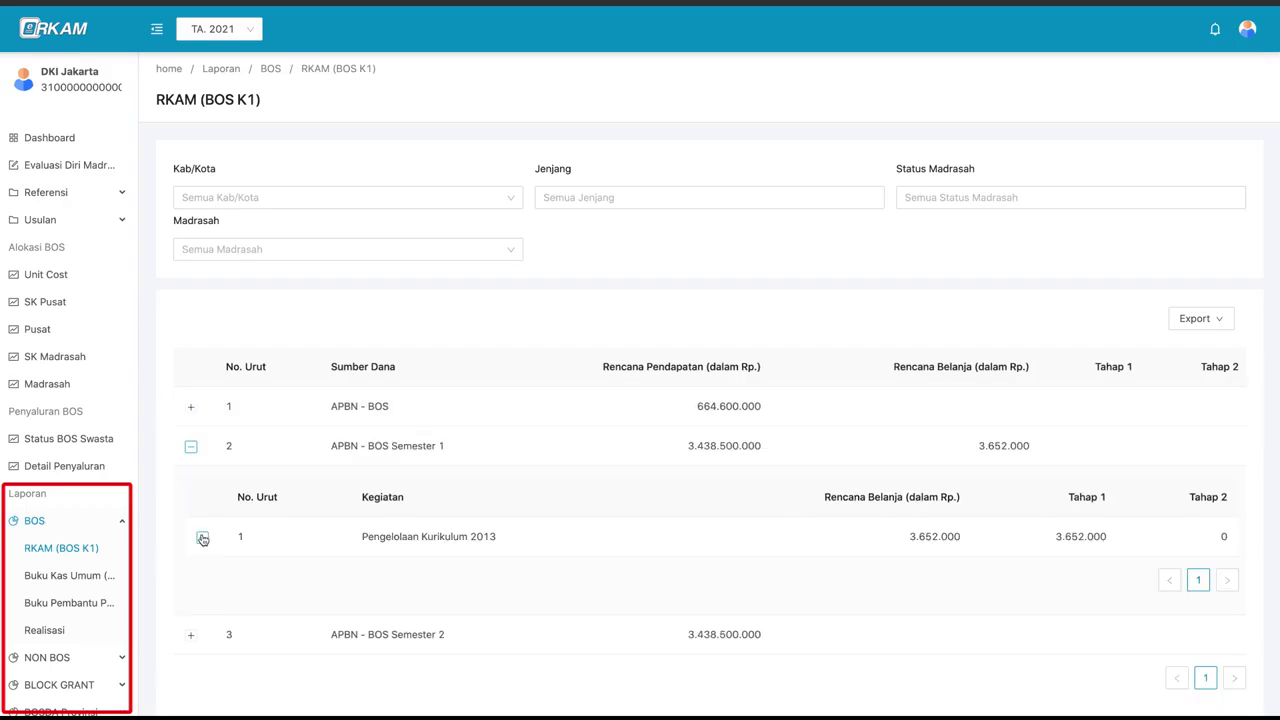
pyautogui.click(202, 538)
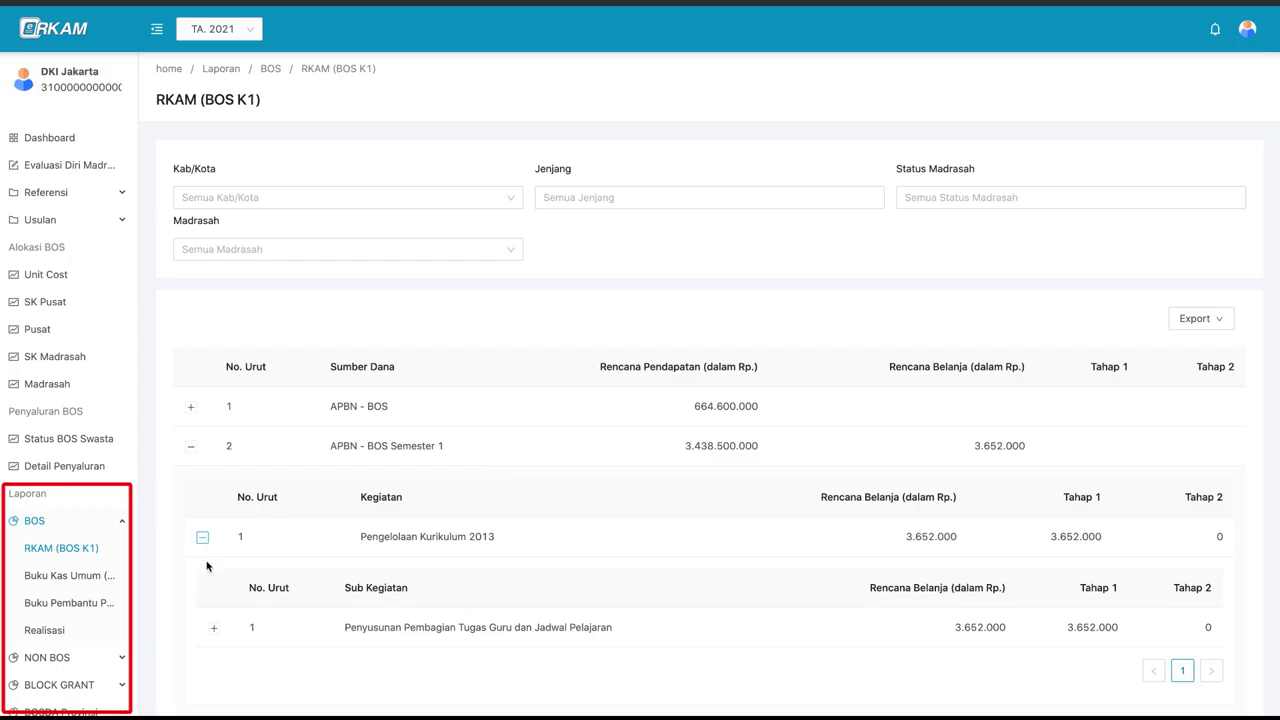
pyautogui.click(214, 630)
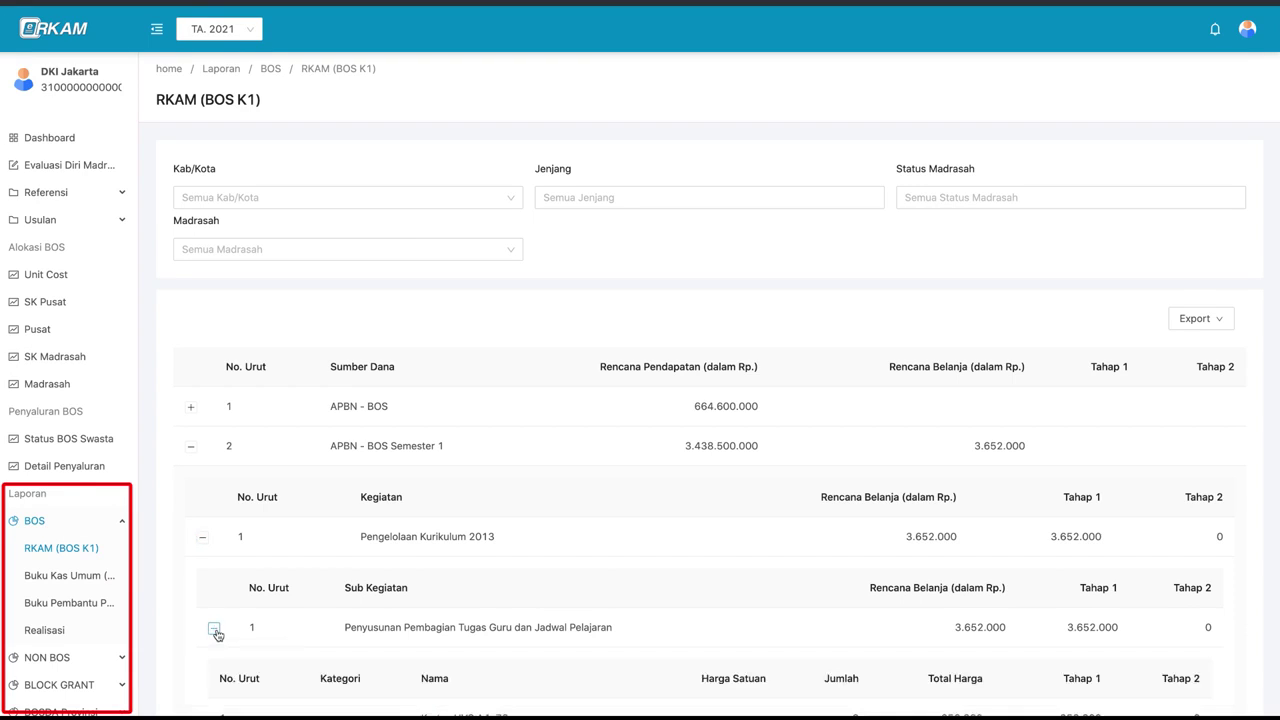
pyautogui.scroll(-2, 216, 634)
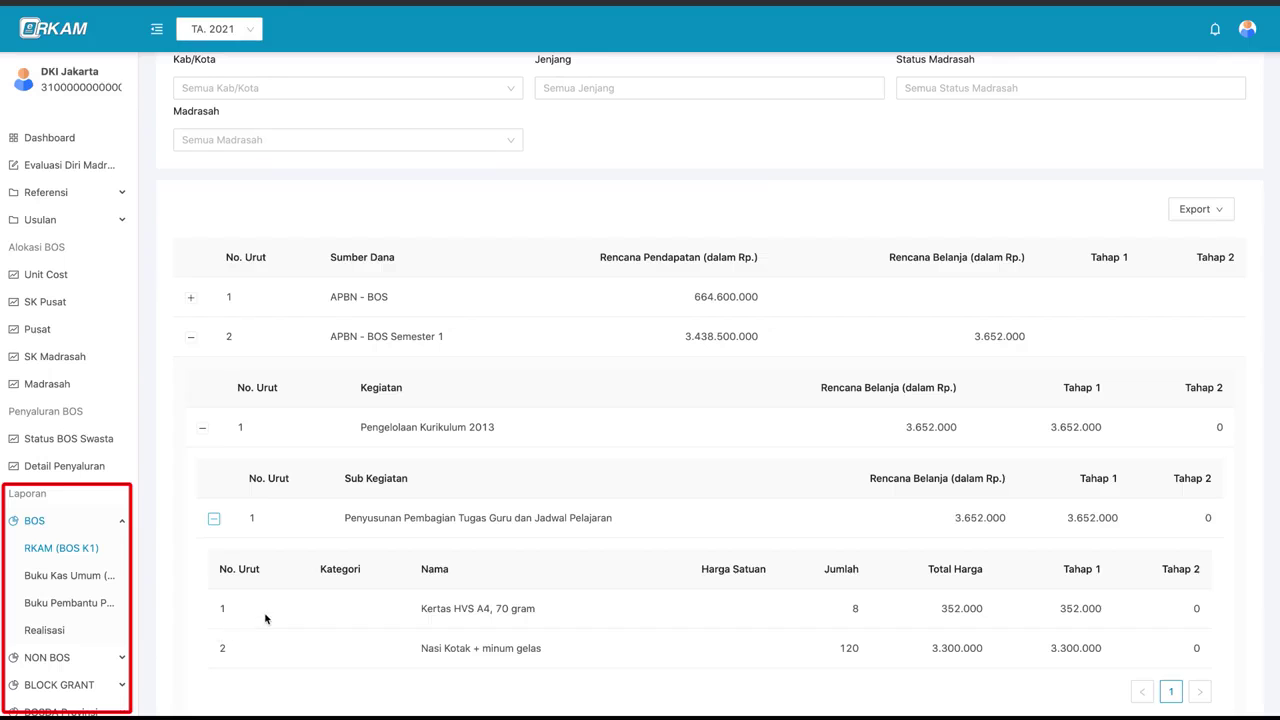
pyautogui.scroll(-1, 284, 636)
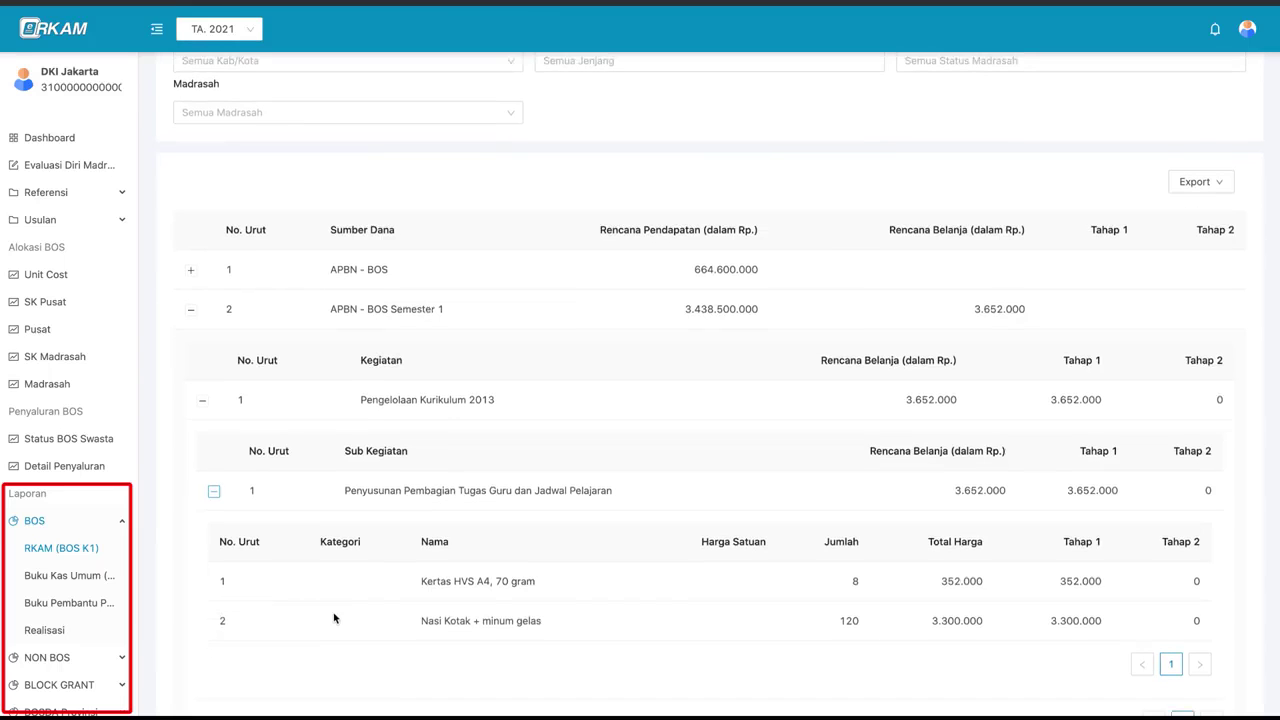
pyautogui.scroll(-1, 380, 622)
pyautogui.scroll(-1, 380, 622)
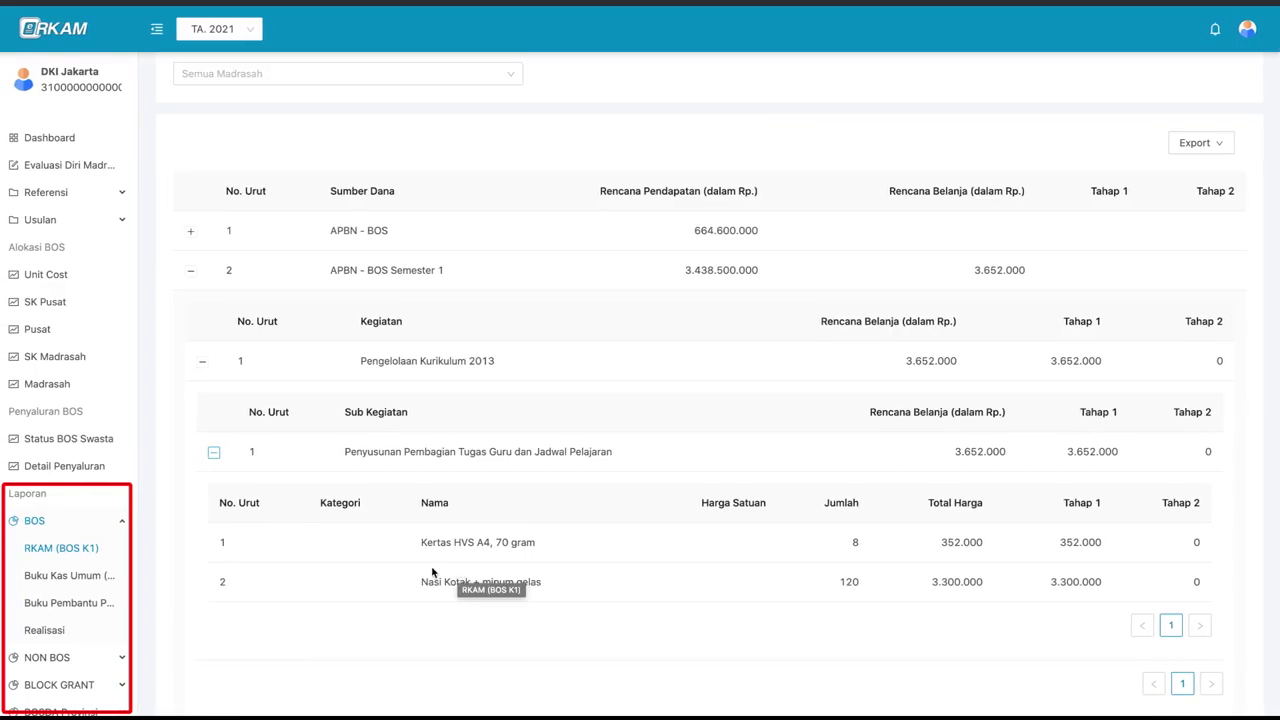
pyautogui.scroll(-1, 399, 569)
pyautogui.scroll(2, 399, 569)
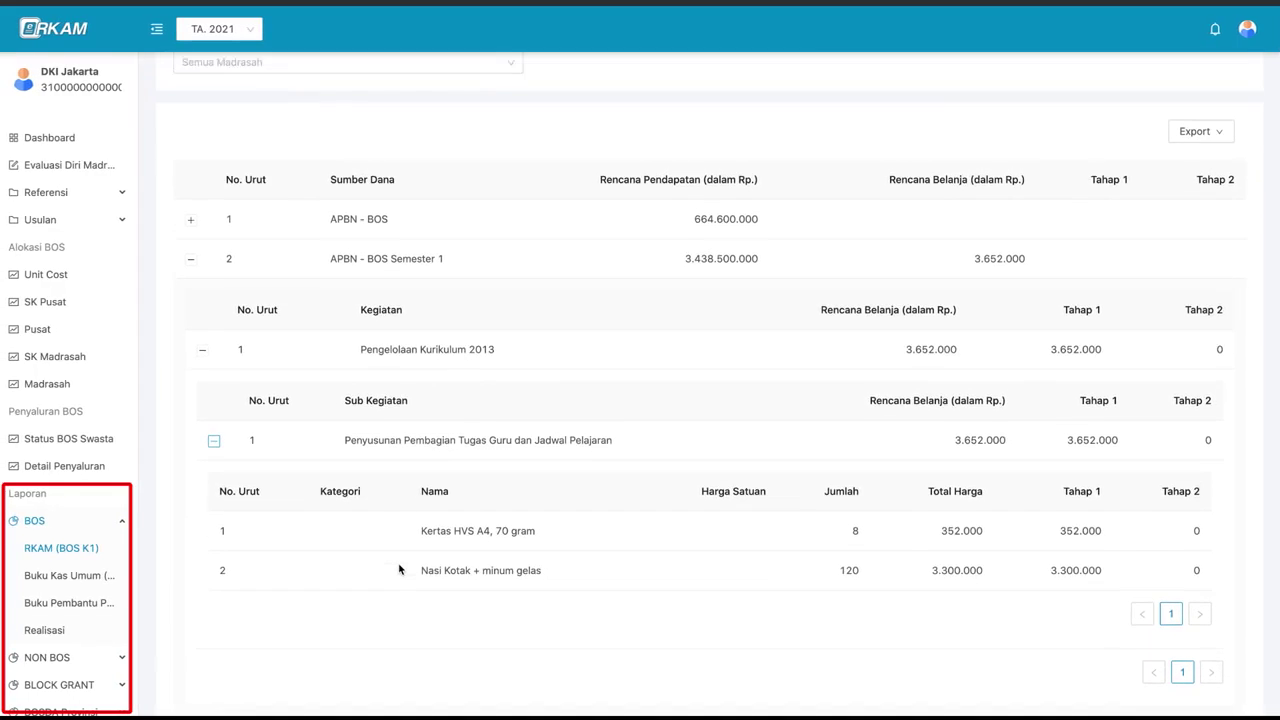
pyautogui.scroll(3, 399, 569)
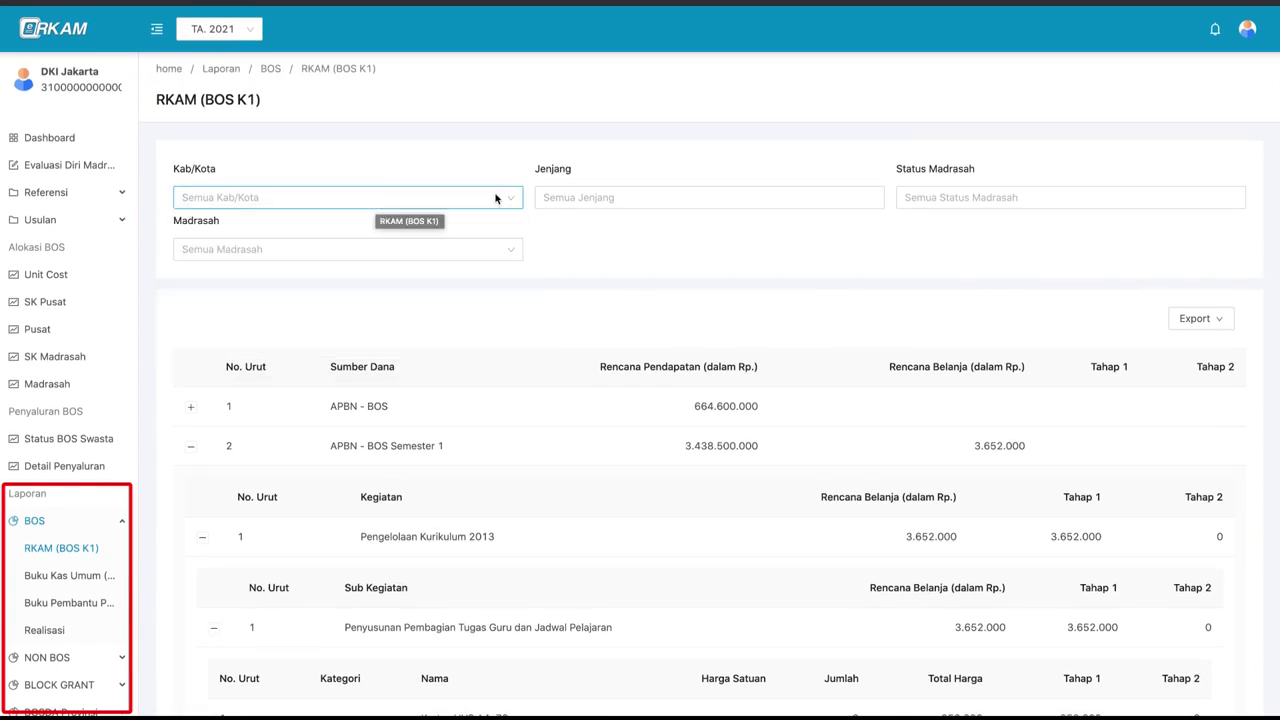
# Filter the RKAM (BOS K1) report to the Kab/Kota Kota Jakarta Selatan
pyautogui.click(317, 200)
pyautogui.click(306, 318)
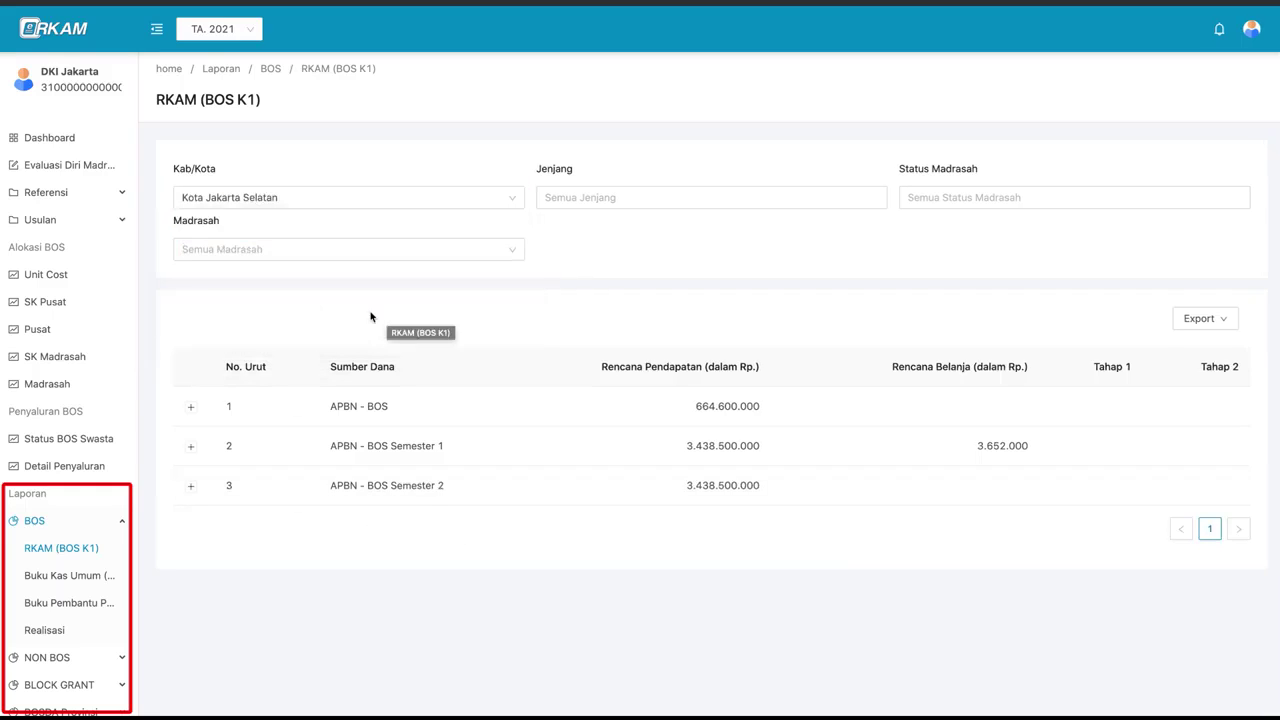
pyautogui.click(591, 197)
pyautogui.click(592, 227)
pyautogui.click(603, 248)
pyautogui.click(603, 248)
pyautogui.click(900, 197)
pyautogui.click(951, 248)
pyautogui.click(951, 248)
# Filter the RKAM (BOS K1) report by madrasah, trying MIS MI AT TAUFIEQ first and ending with MIS MI HIDAYATUL ANAM
pyautogui.click(449, 251)
pyautogui.click(440, 280)
pyautogui.click(430, 250)
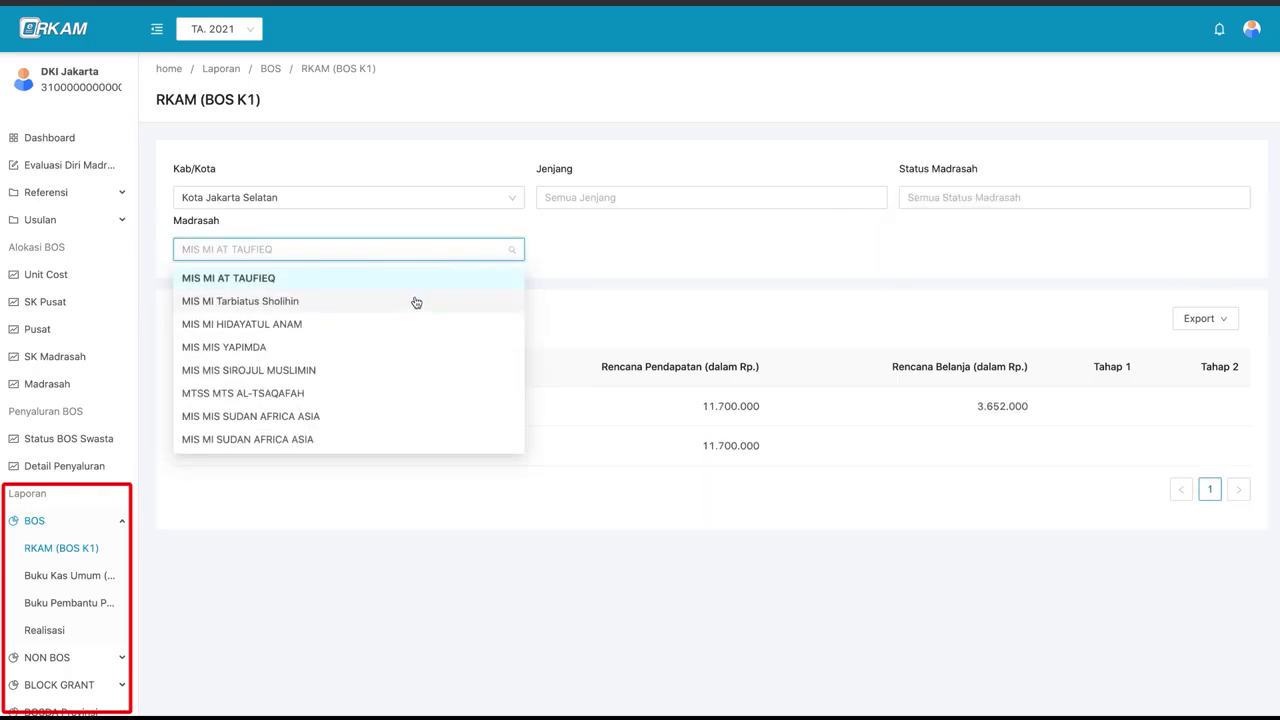
pyautogui.click(414, 300)
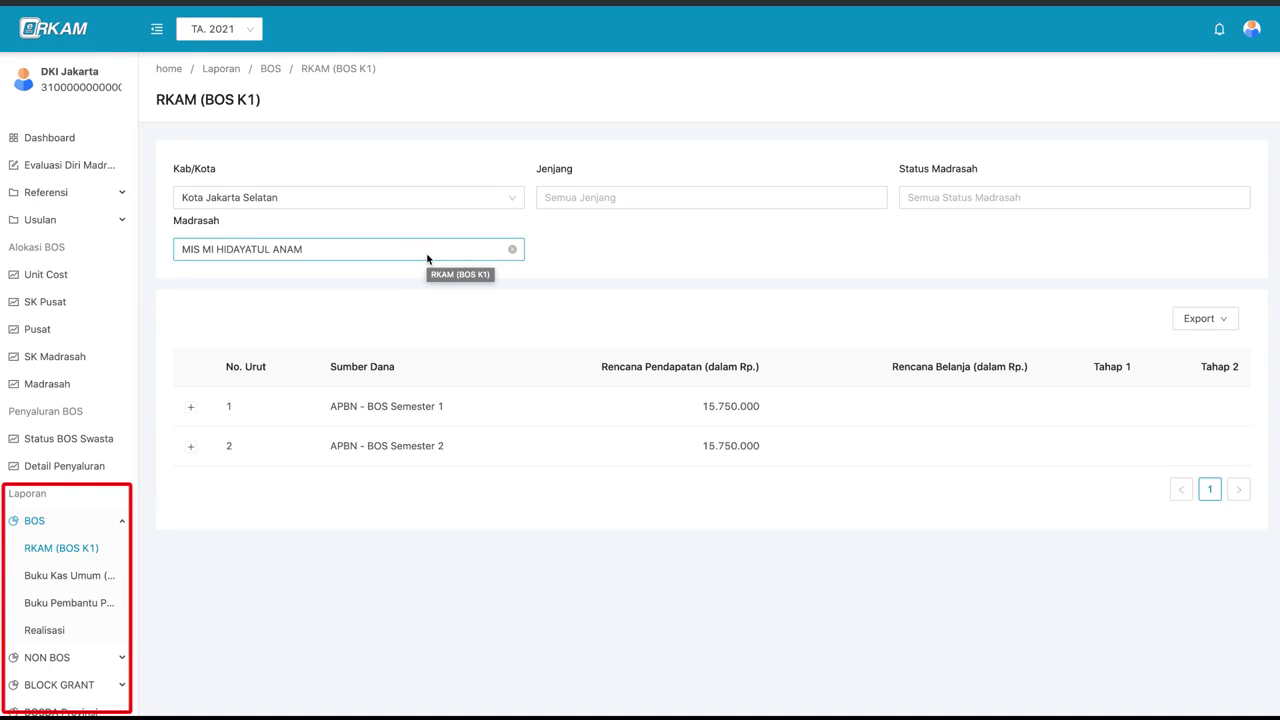
# Display the Buku Kas Umum (BOS K2) report for Kota Jakarta Selatan and the madrasah MIS MI AT TAUFIEQ
pyautogui.click(97, 580)
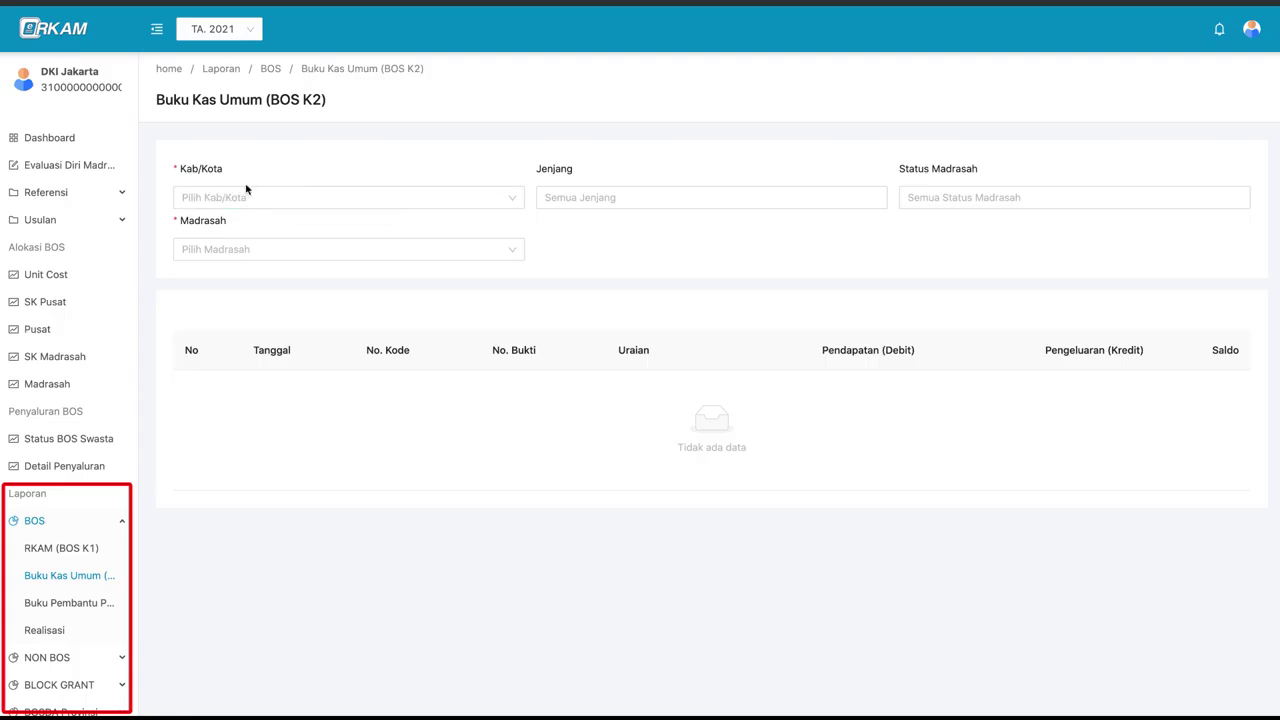
pyautogui.click(360, 199)
pyautogui.click(357, 317)
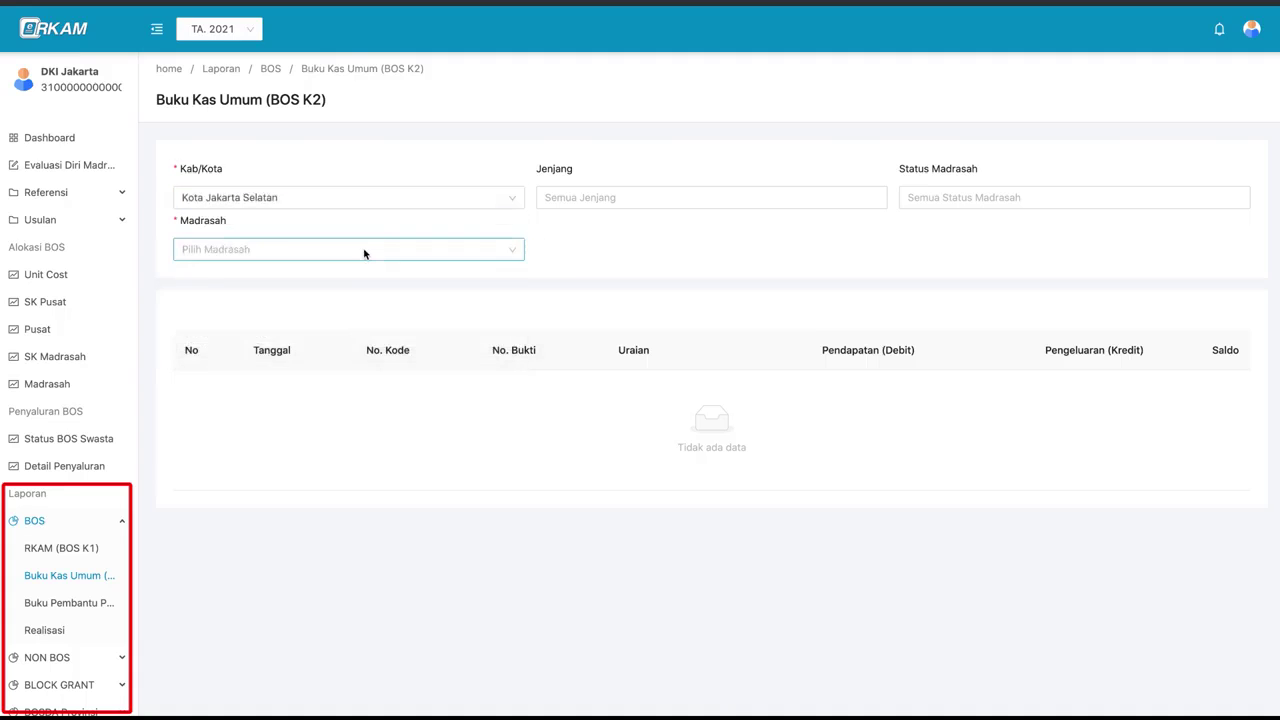
pyautogui.click(363, 251)
pyautogui.click(360, 281)
# Examine the cash book transactions of the selected madrasah, including the debit, credit and Saldo columns
pyautogui.scroll(-1, 360, 370)
pyautogui.scroll(1, 357, 366)
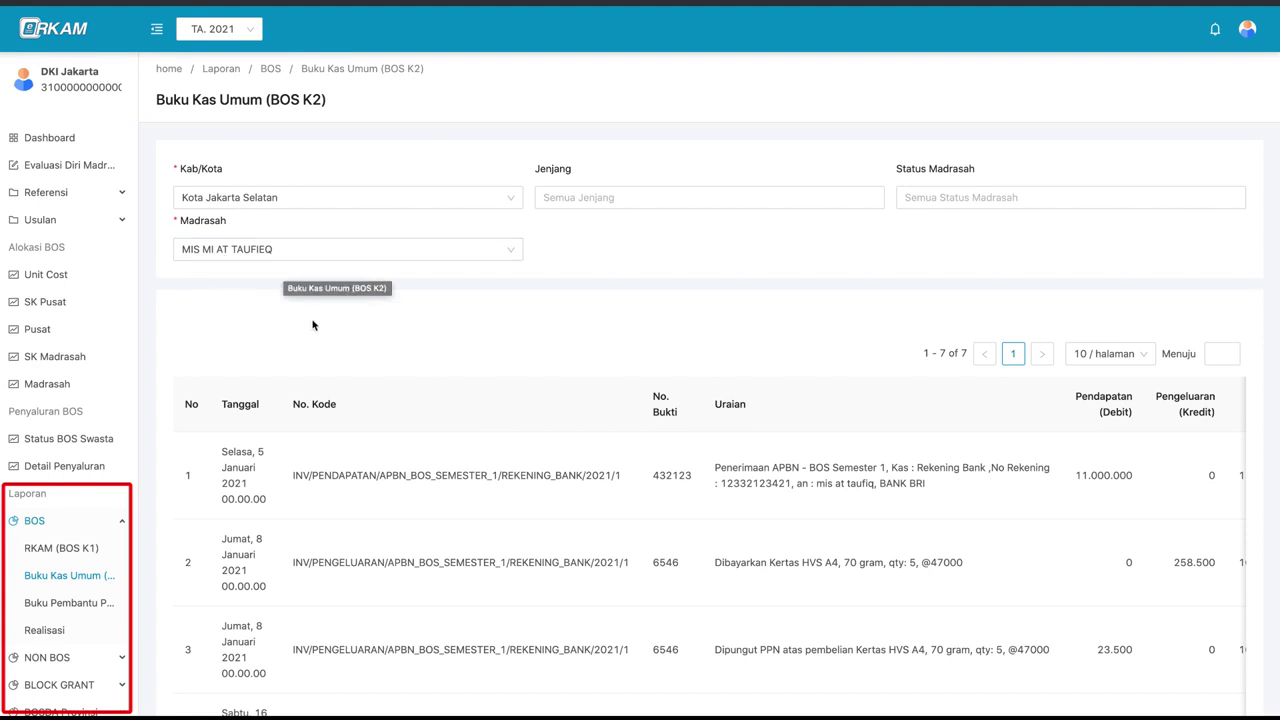
pyautogui.scroll(-3, 316, 408)
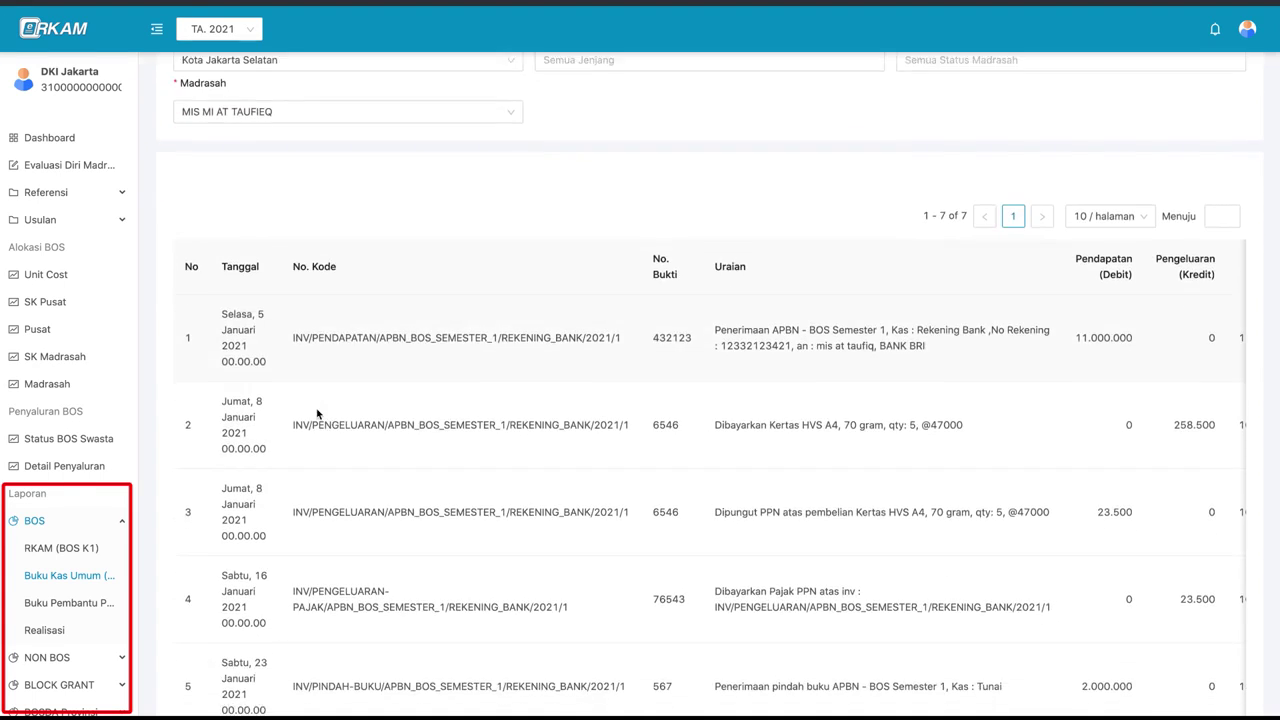
pyautogui.scroll(-2, 222, 465)
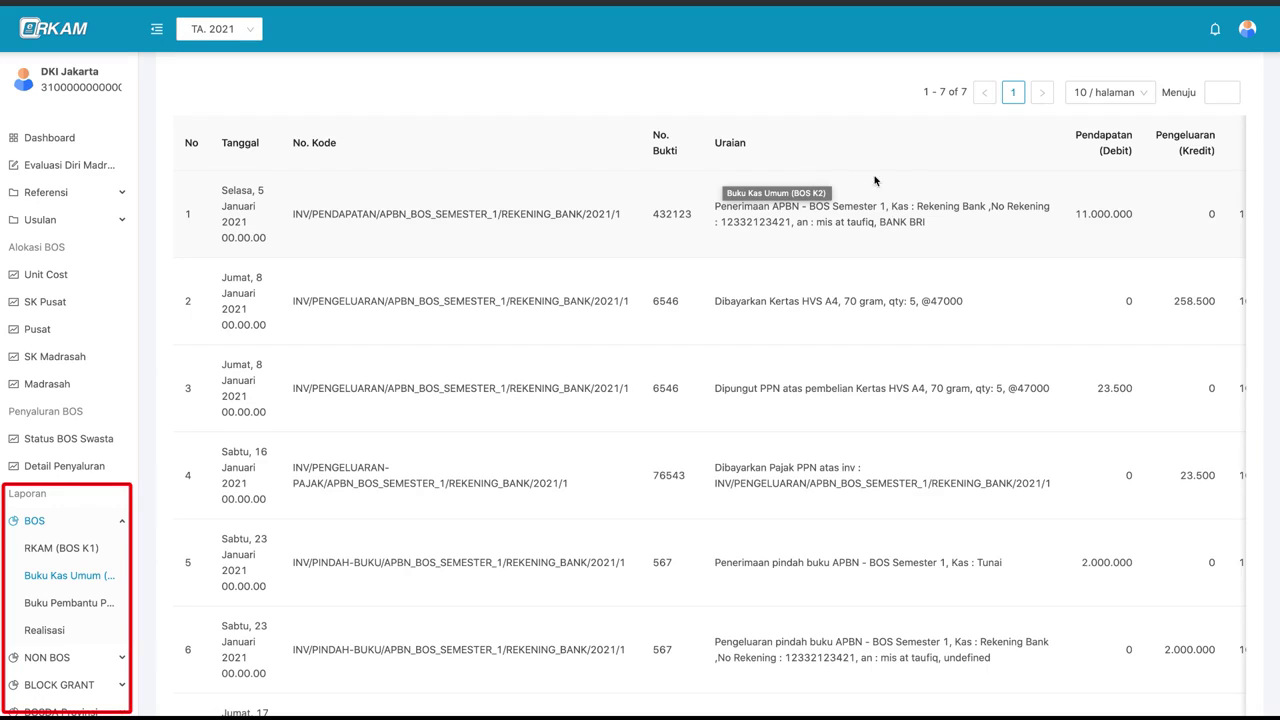
pyautogui.hscroll(2, 903, 177)
pyautogui.hscroll(3, 903, 177)
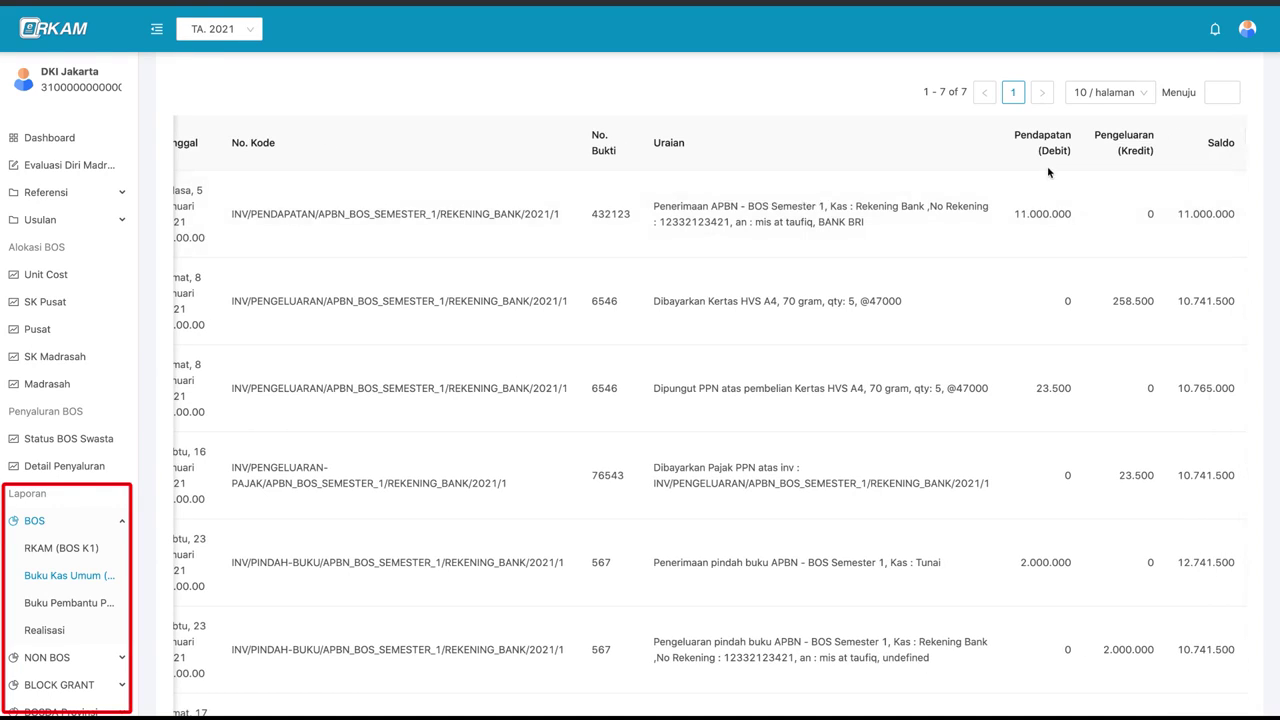
pyautogui.click(69, 575)
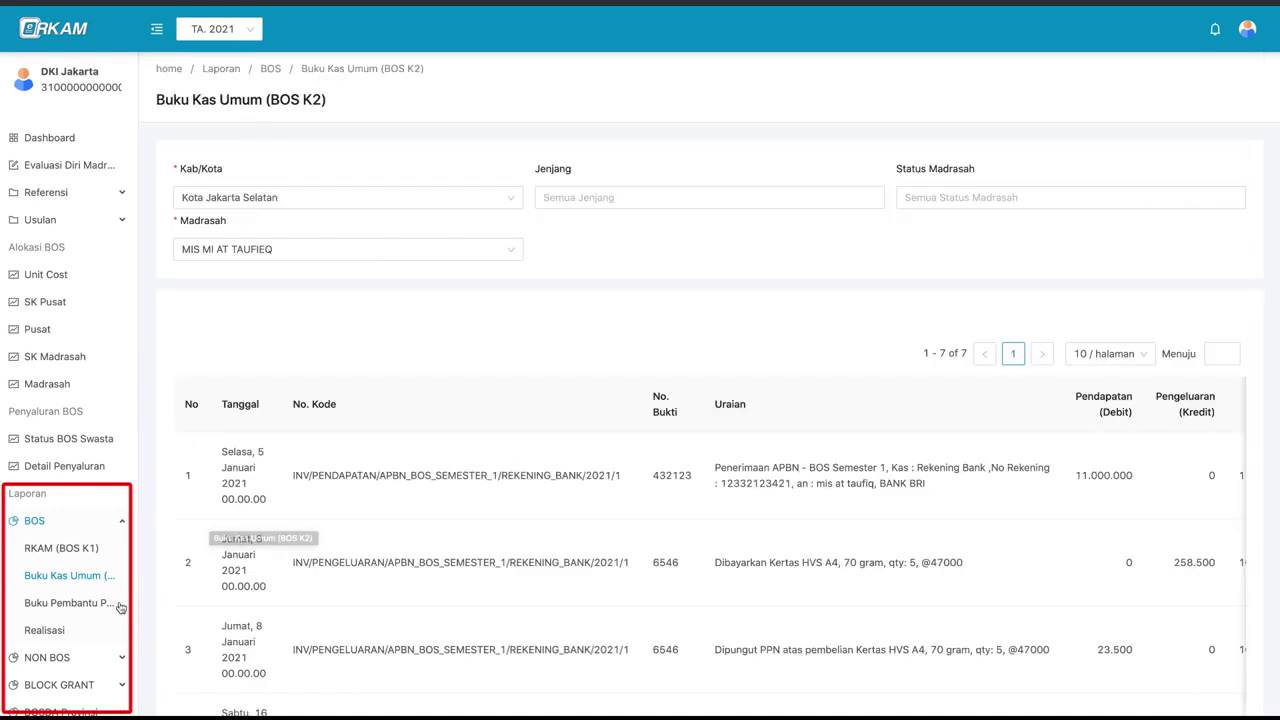
# Display the Buku Pembantu Pajak (BOS K3) report for Kota Jakarta Selatan and the madrasah MIS MI AT TAUFIEQ
pyautogui.click(98, 604)
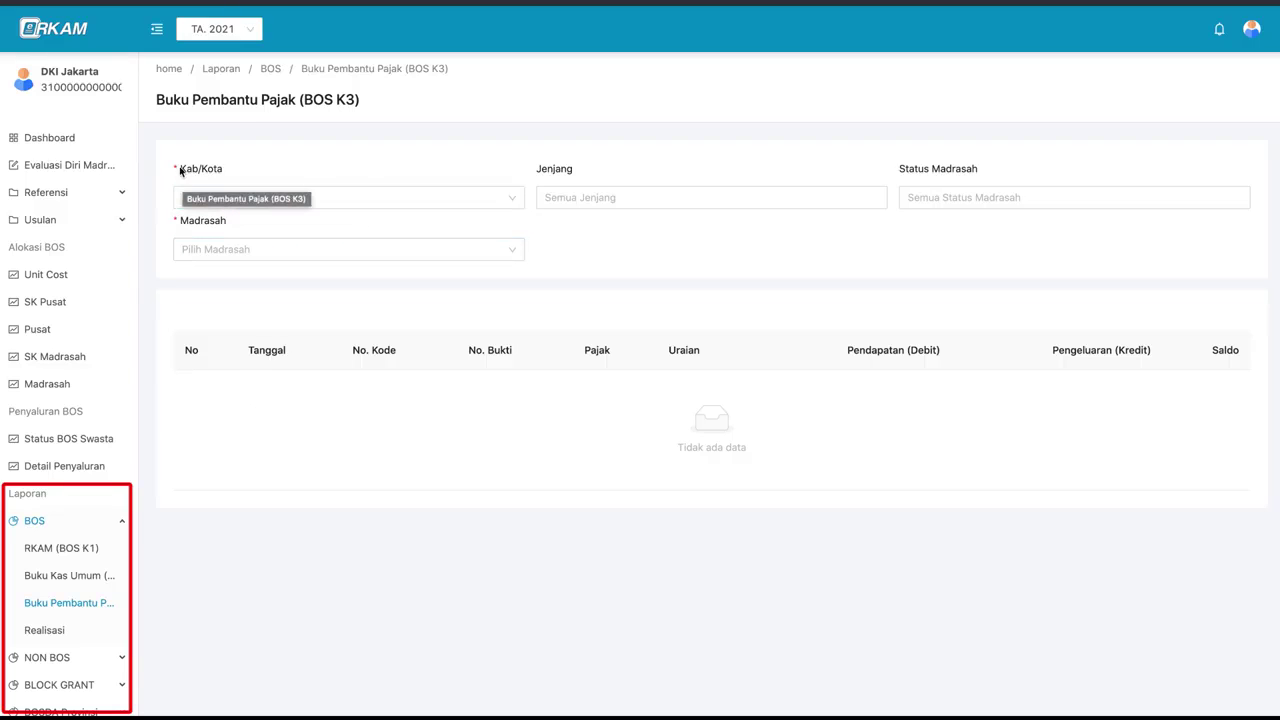
pyautogui.click(263, 197)
pyautogui.click(268, 318)
pyautogui.click(290, 248)
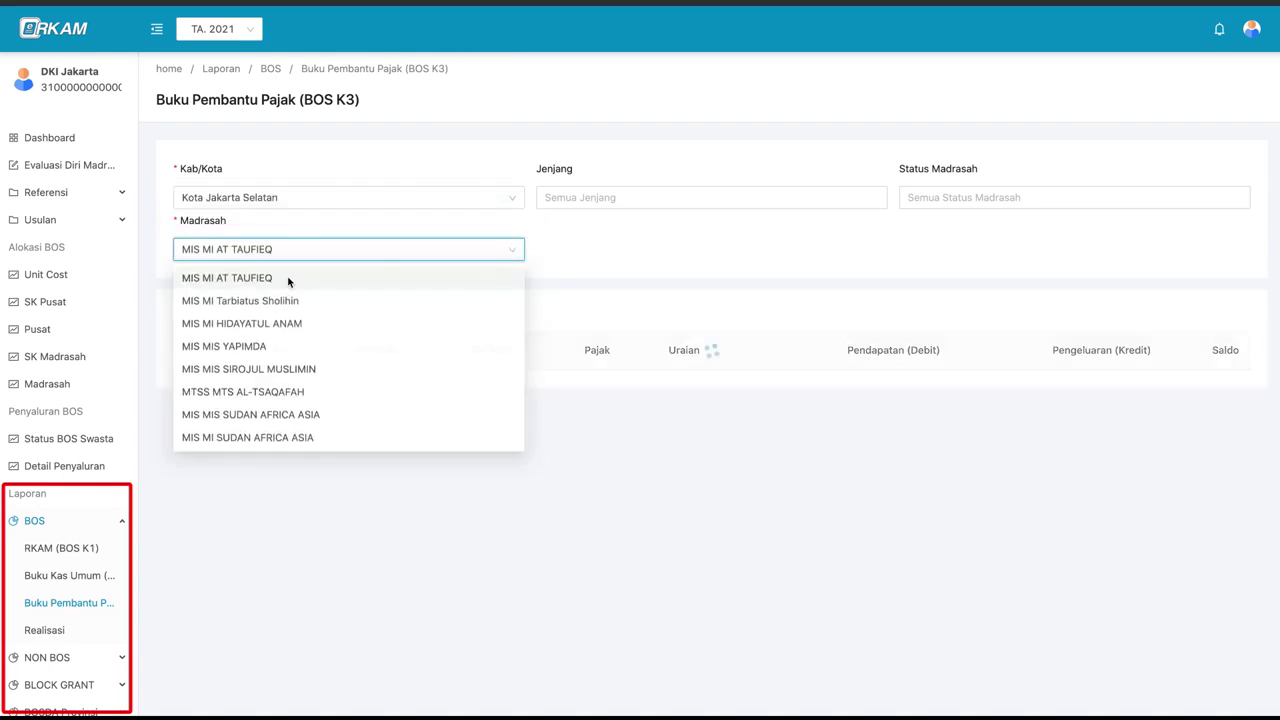
pyautogui.click(287, 276)
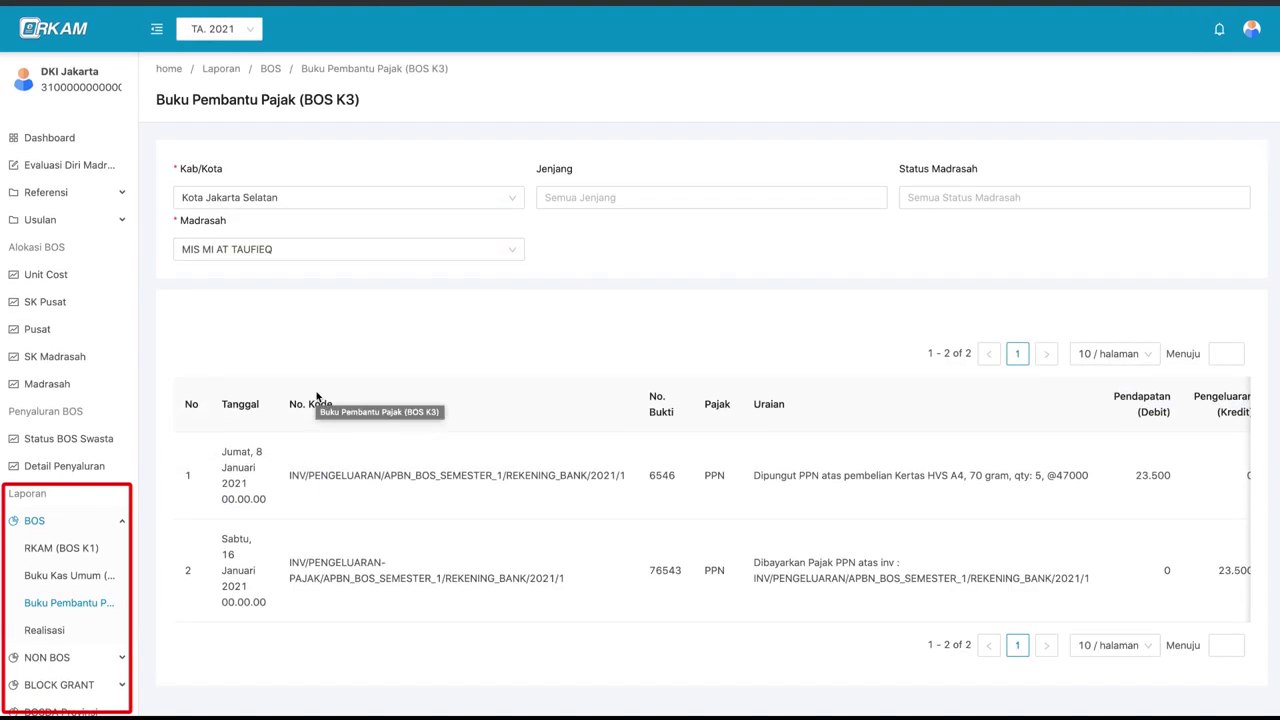
# Display the BOS Realisasi report for Kota Jakarta Selatan and the school MIS MI AT TAUFIEQ, and review its activity rows
pyautogui.click(116, 636)
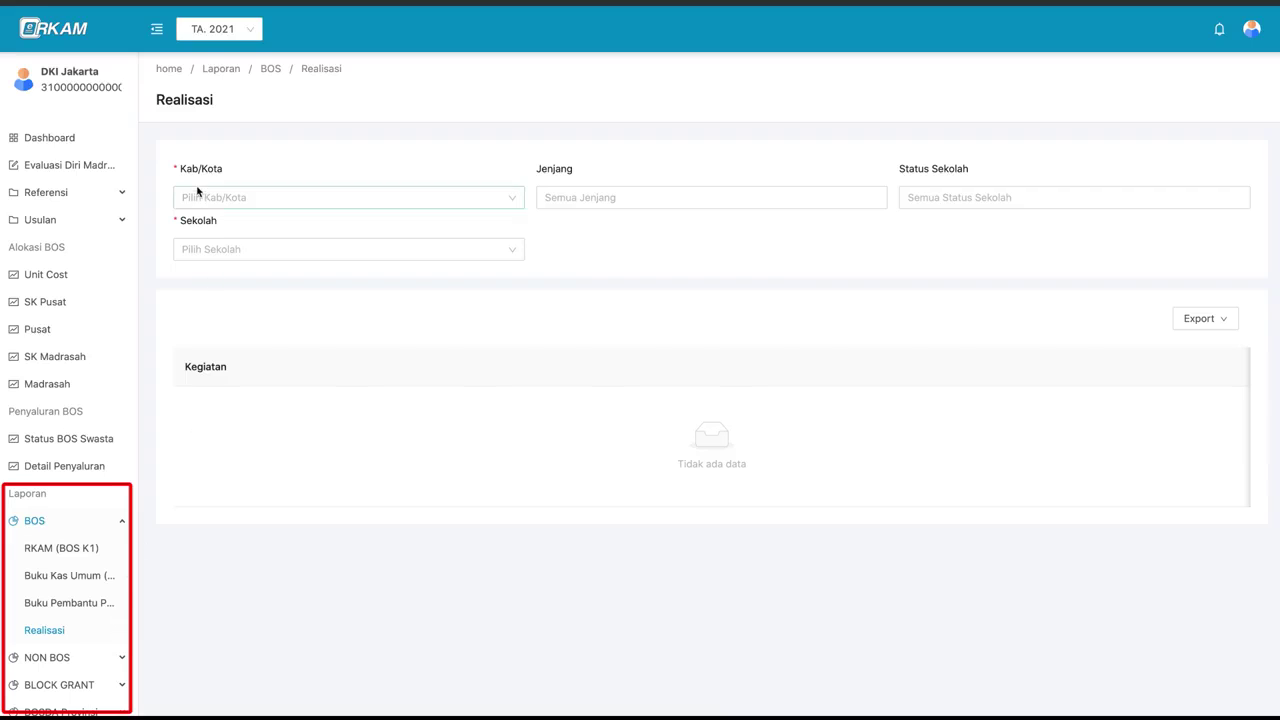
pyautogui.click(248, 196)
pyautogui.click(330, 317)
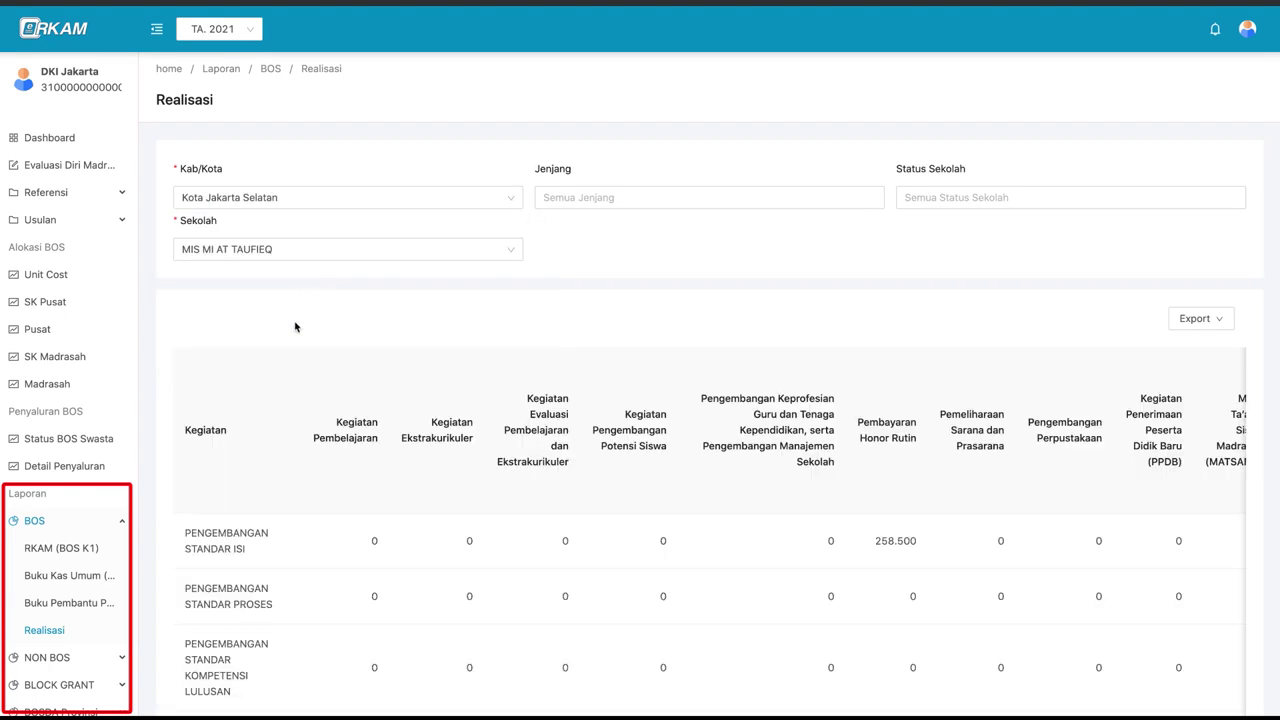
pyautogui.scroll(-1, 315, 376)
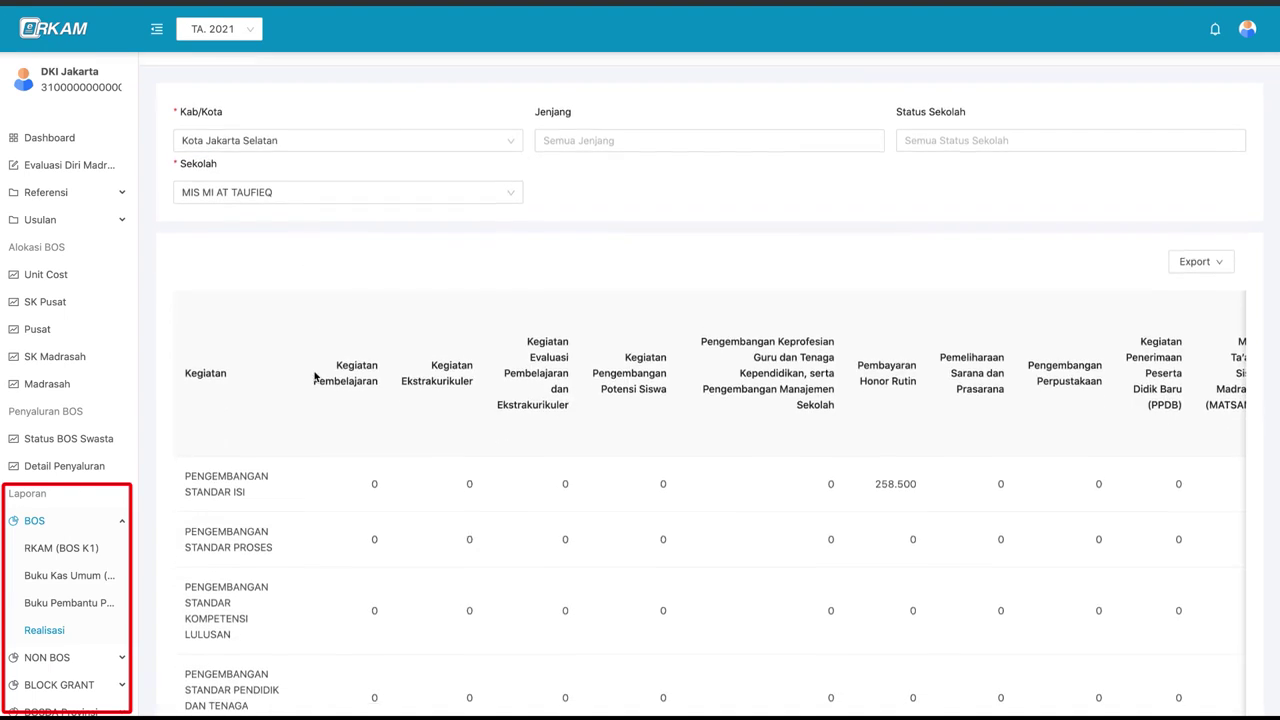
pyautogui.scroll(-1, 351, 383)
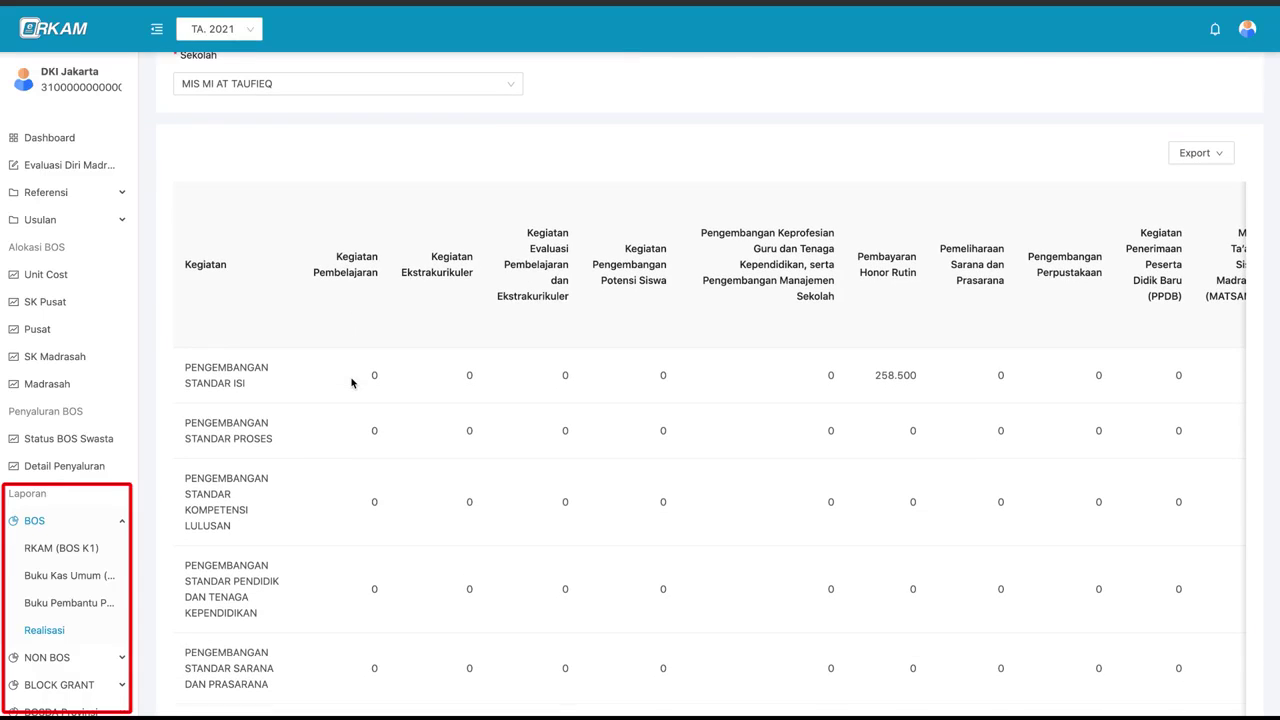
pyautogui.scroll(-1, 351, 383)
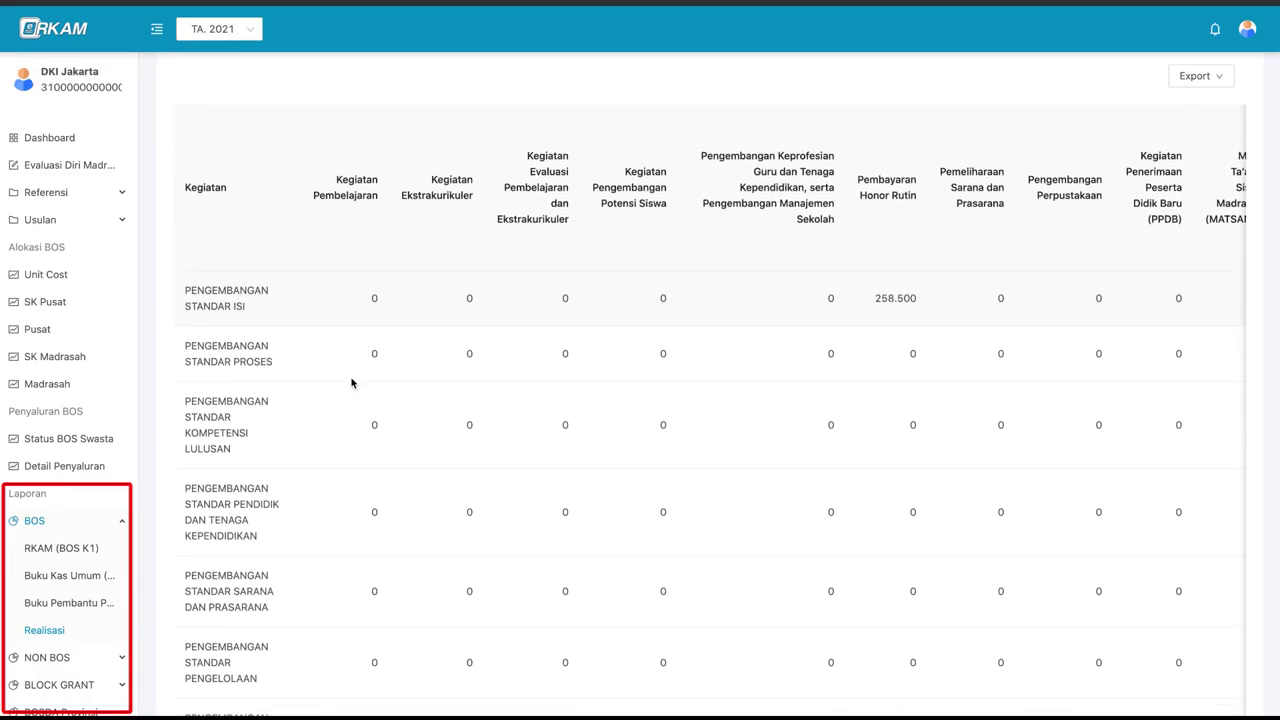
pyautogui.scroll(1, 351, 383)
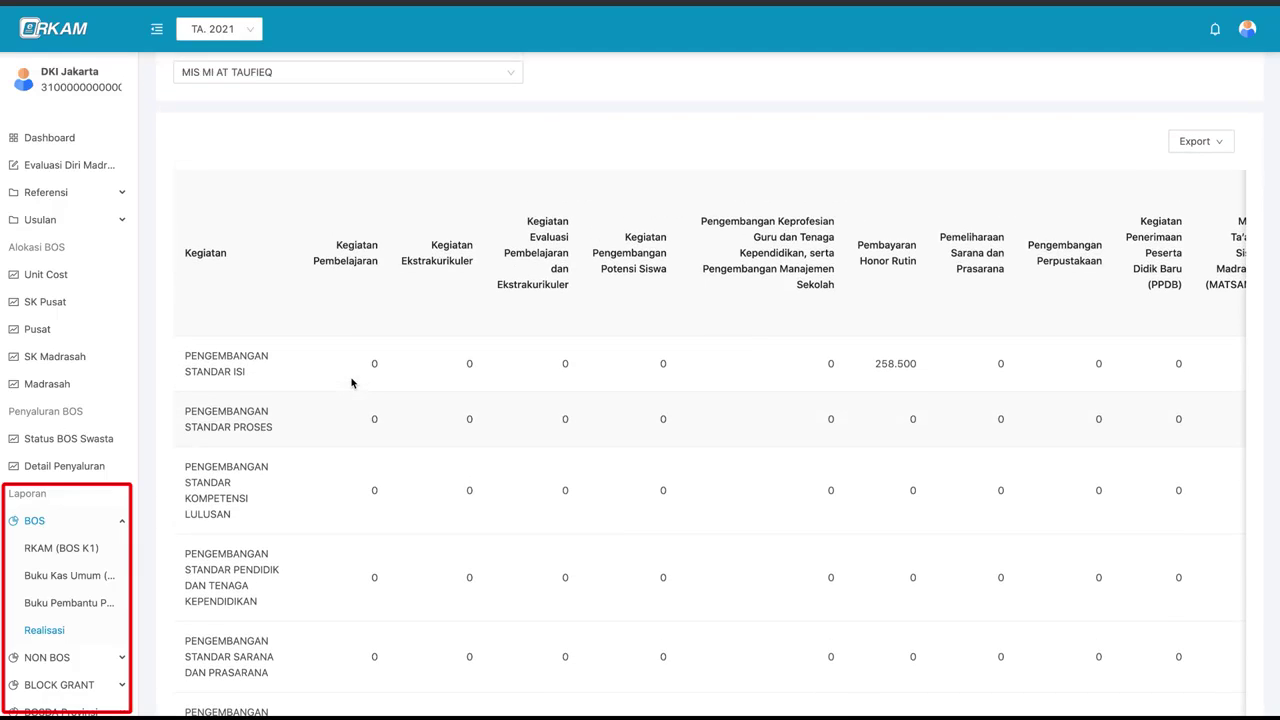